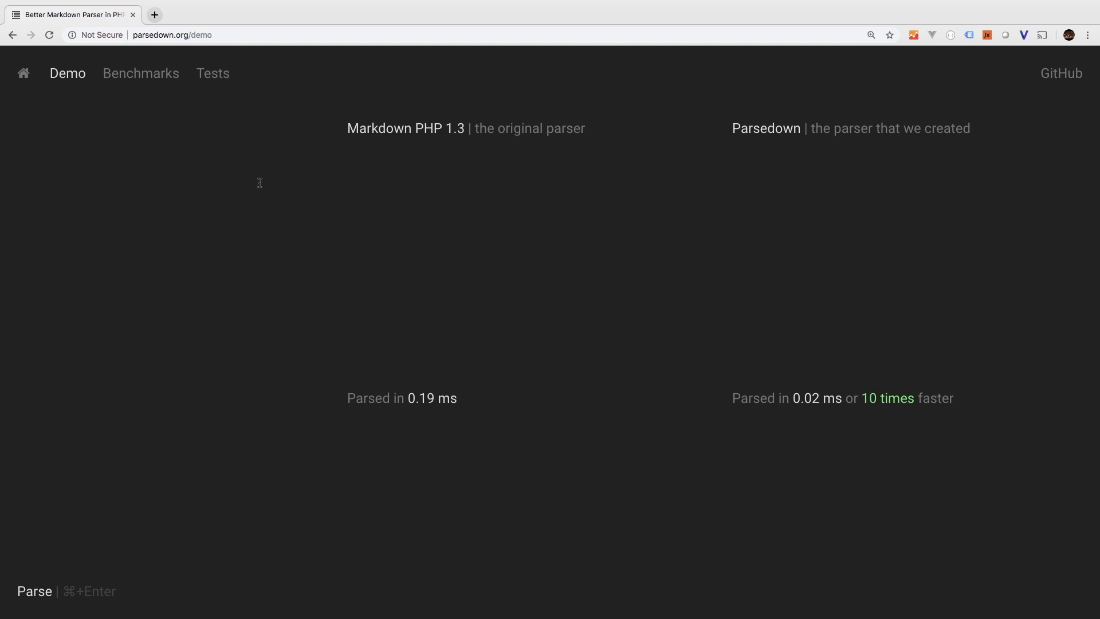
Write '# Heading', render it, and check the h1 tag in the HTML output
text(# Heading)
key(super+Return)
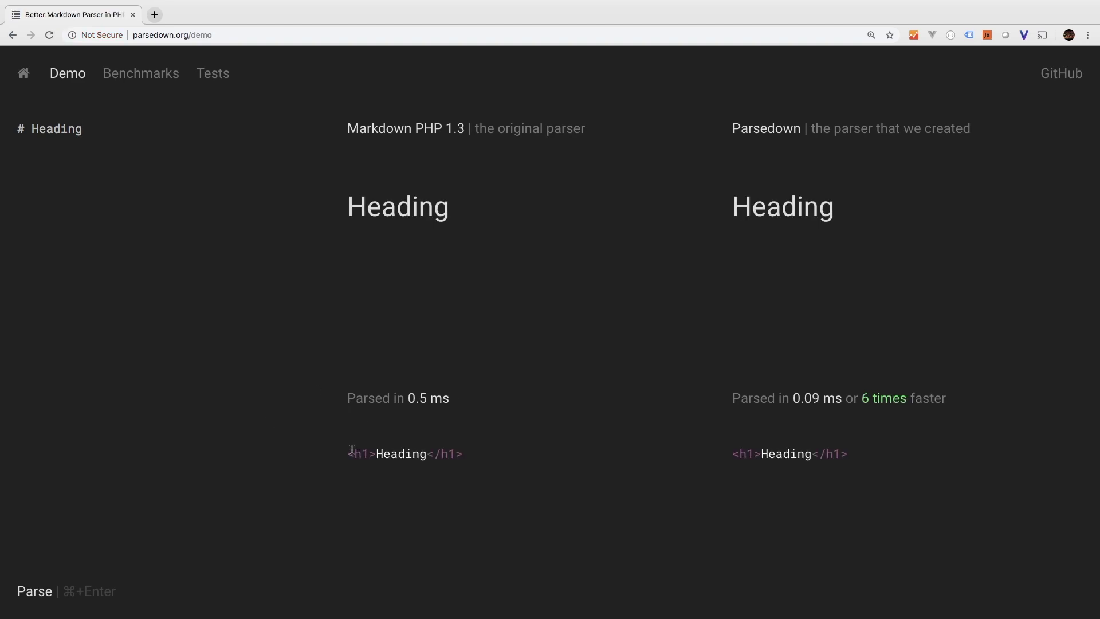
drag(349, 451, 458, 455)
Add '## Another Heading' on a new line and render it as an h2
click(169, 230)
key(Return)
key(Return)
text(## Another Heading)
key(super+Return)
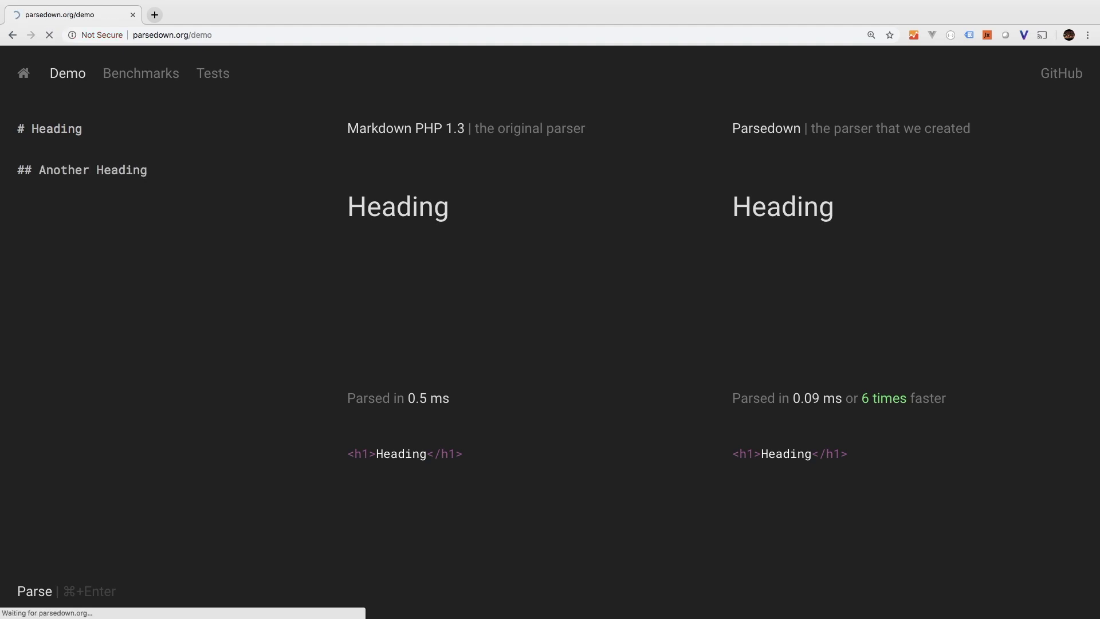
drag(347, 503, 374, 497)
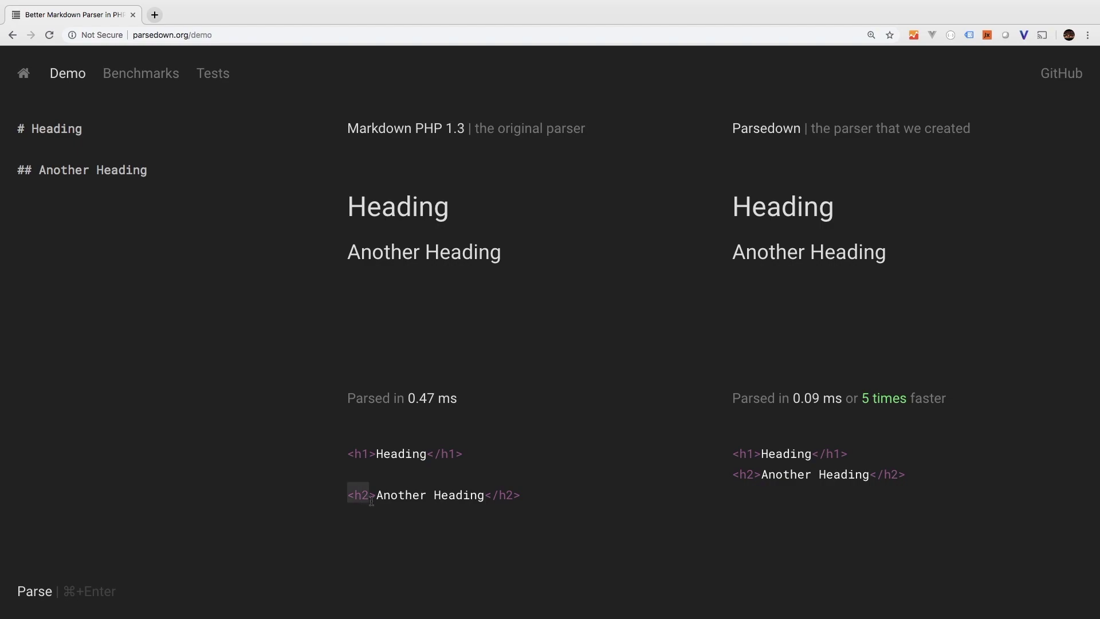
double_click(401, 494)
Add '### Yet Another Heading', render it as an h3, and leave a new line below
click(231, 264)
key(Return)
text(### Yet Another)
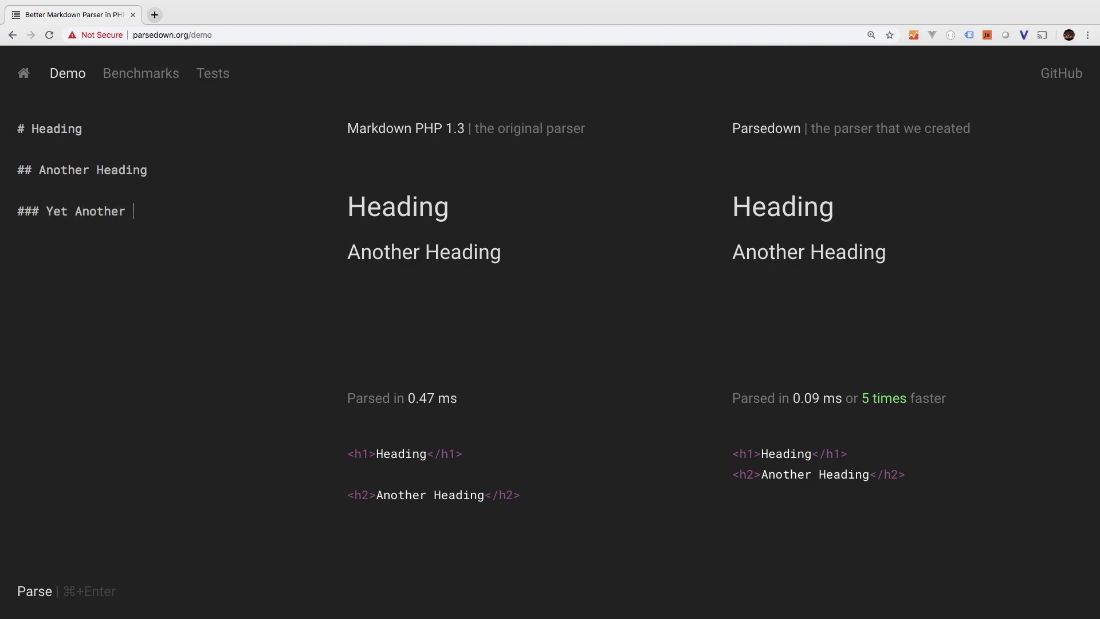
text( Heading)
key(super+Return)
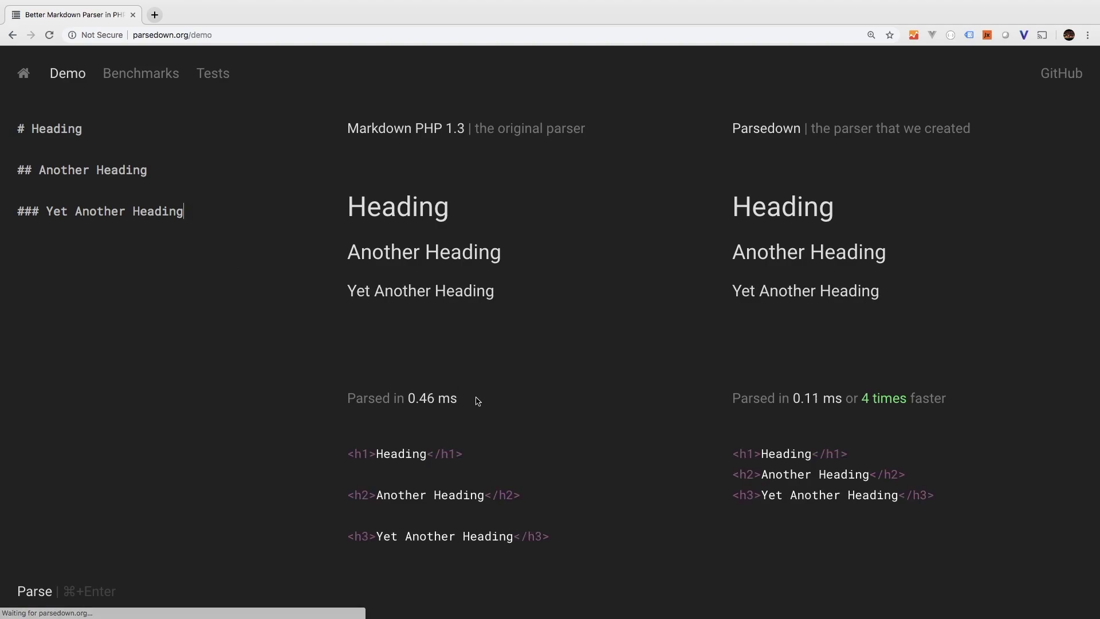
drag(347, 536, 375, 539)
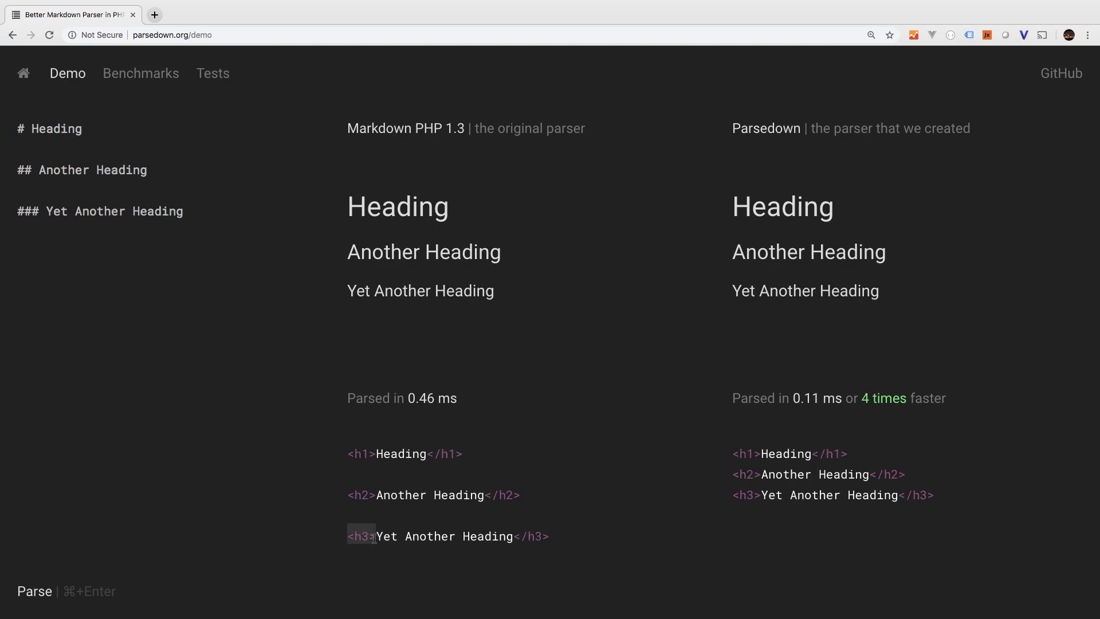
click(157, 285)
key(Return)
Type '+ Item 1', '+ Item 2', '+ Item 3', fix the typo, and check the rendered list tags
key(super+v)
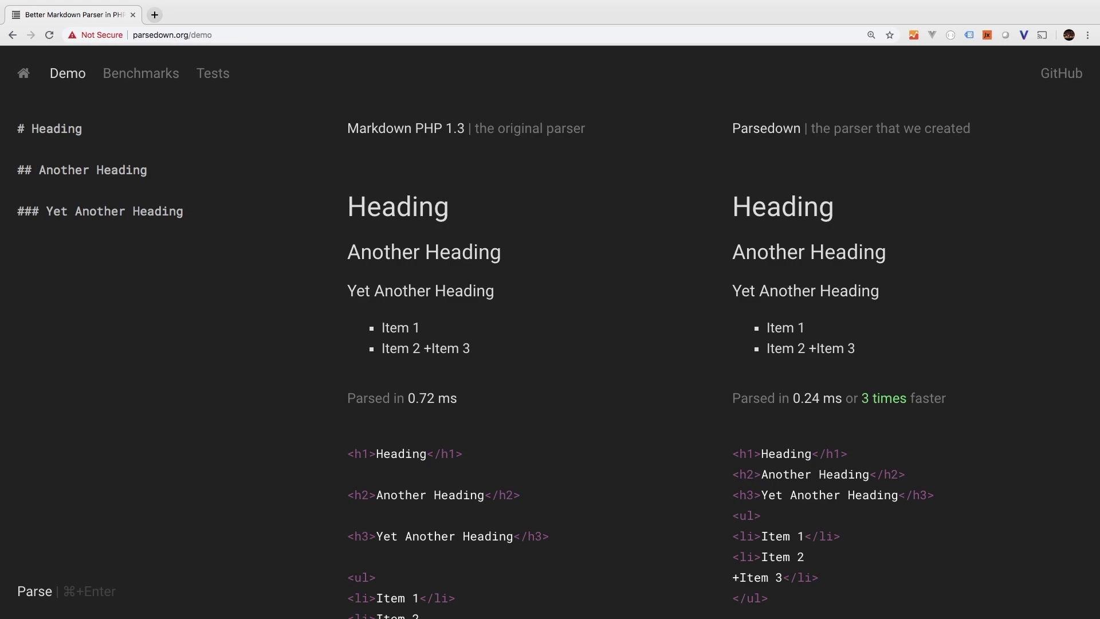
text(+ Item 1)
key(Return)
text(+ Item 2)
key(BackSpace)
text(2 + Item 3)
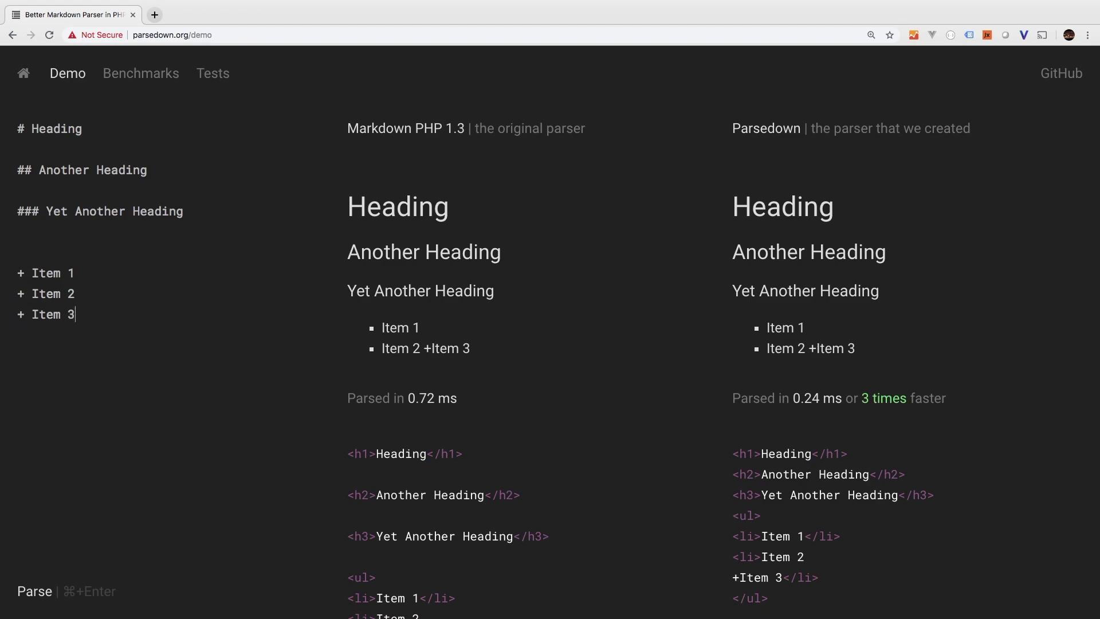
key(super+Return)
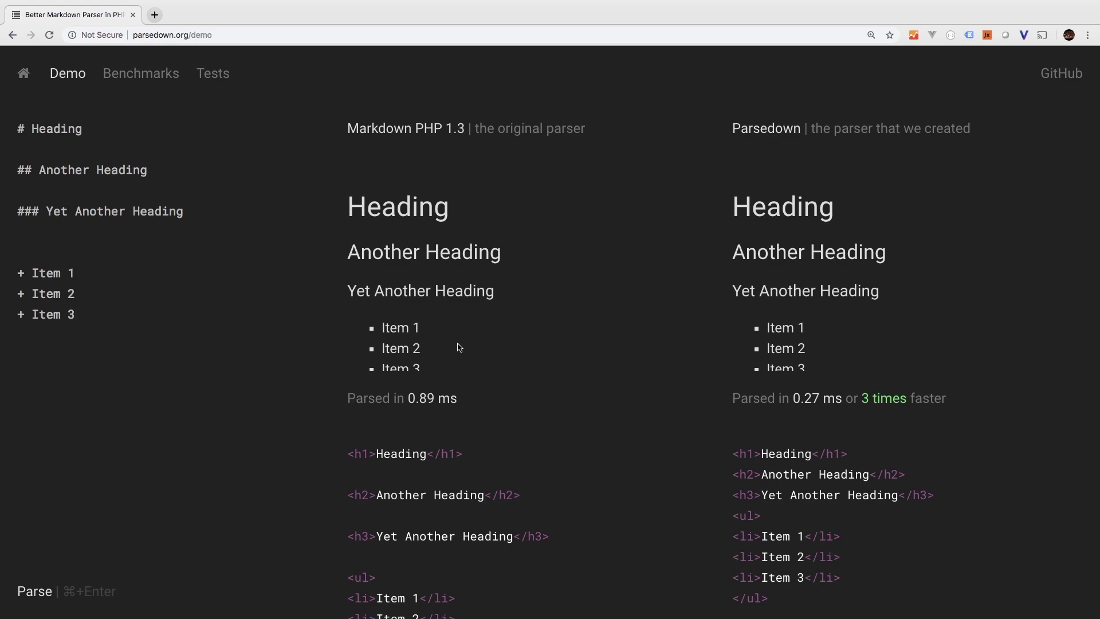
scroll(456, 346, down, 1)
scroll(465, 492, down, 2)
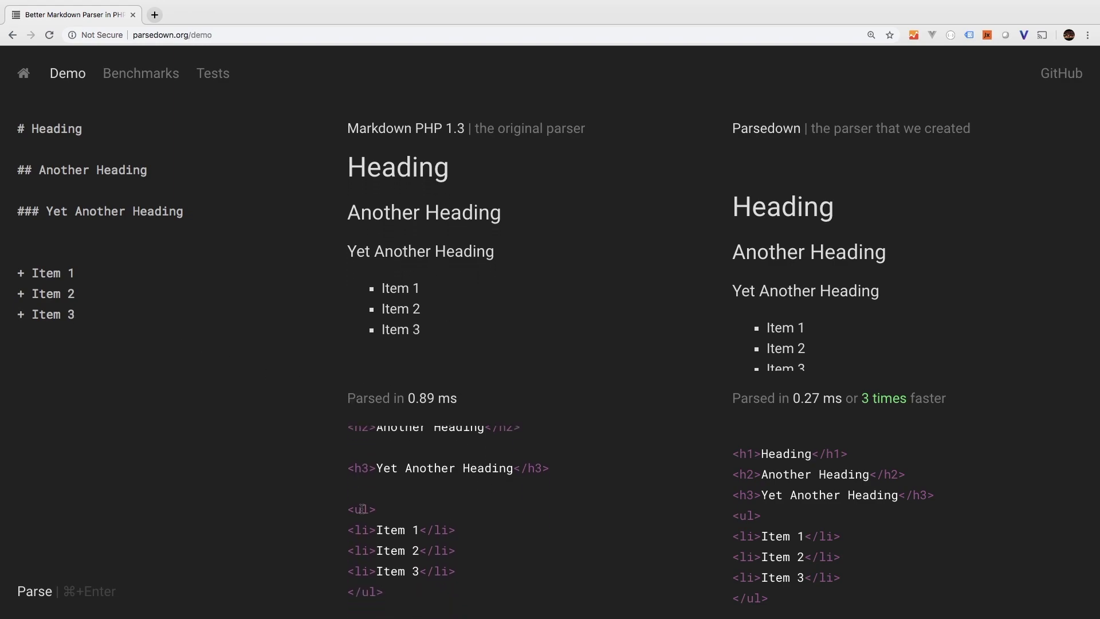
drag(365, 530, 384, 571)
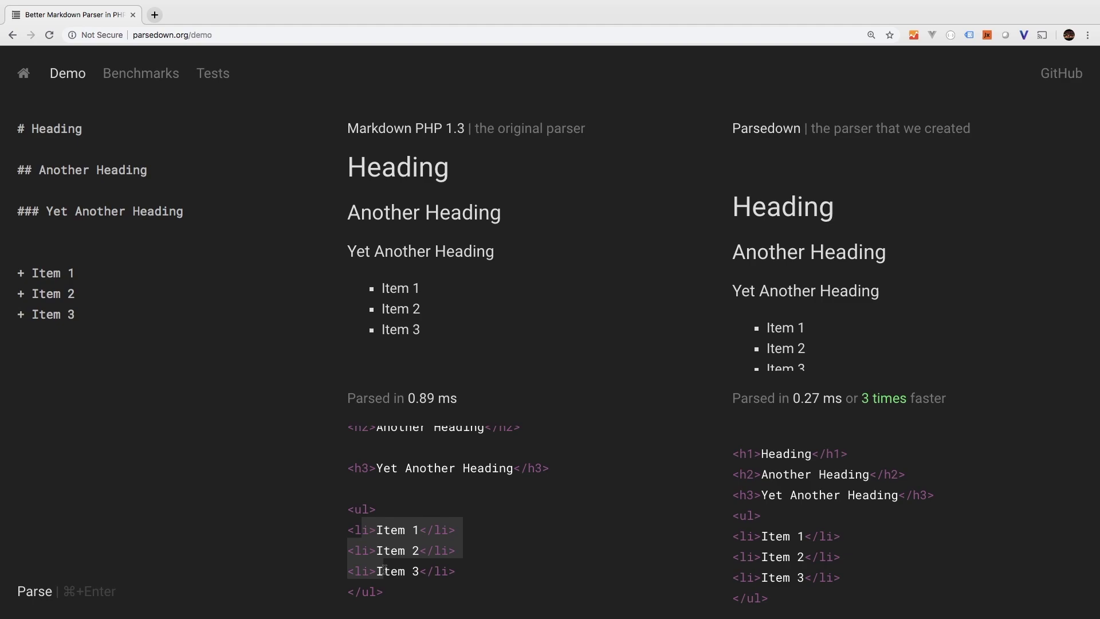
click(129, 390)
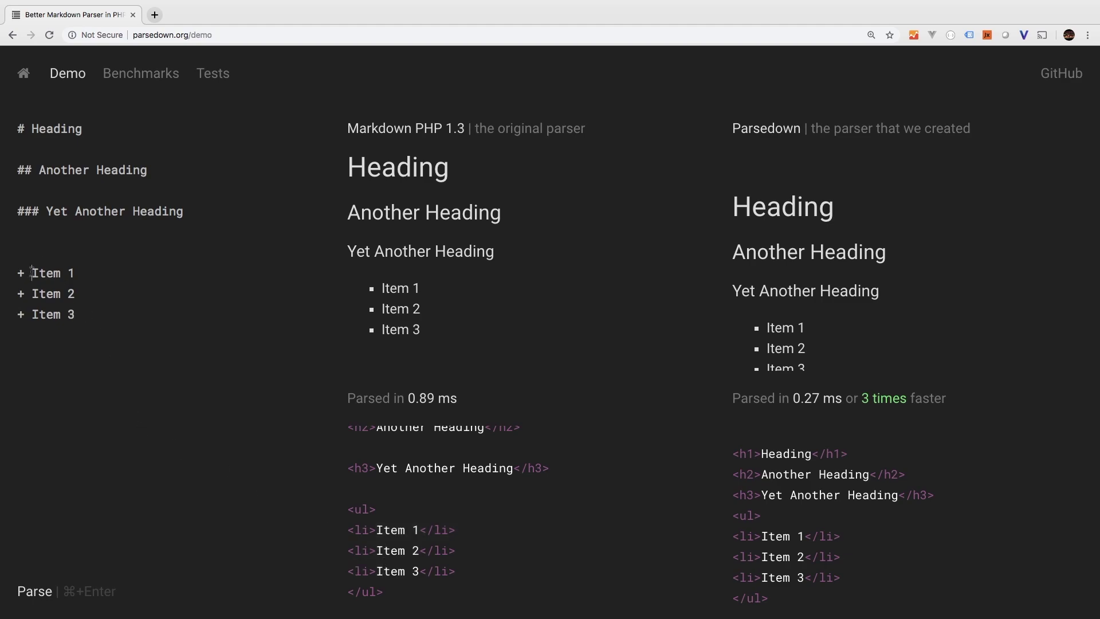
Wrap Item 1 in asterisks so it renders in italics
click(31, 273)
text(*)
text(*)
key(super+Return)
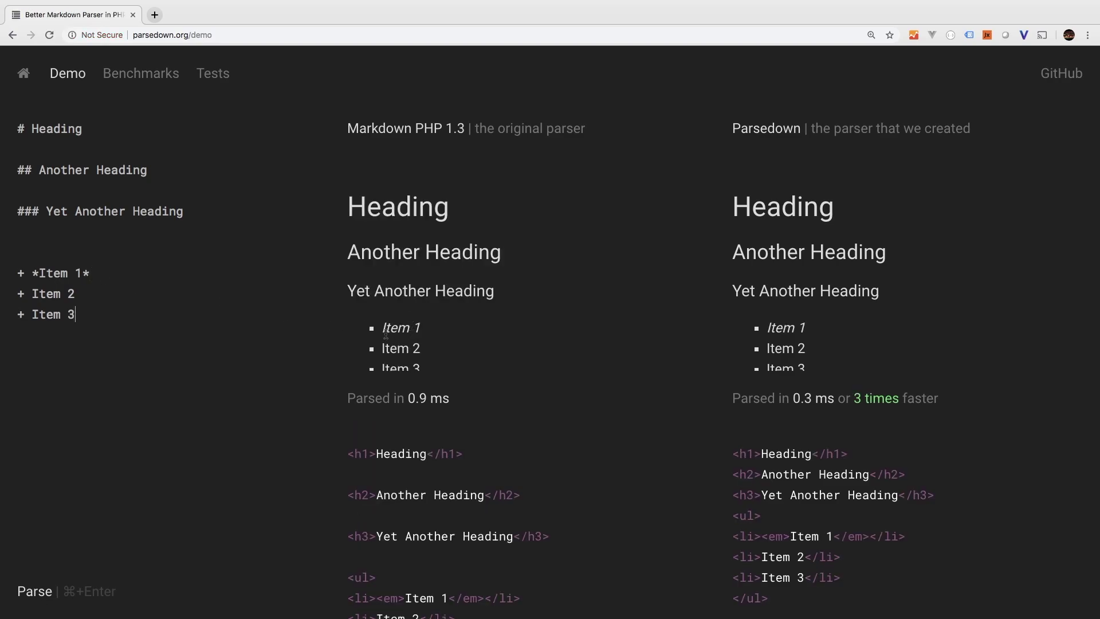
drag(386, 334, 426, 335)
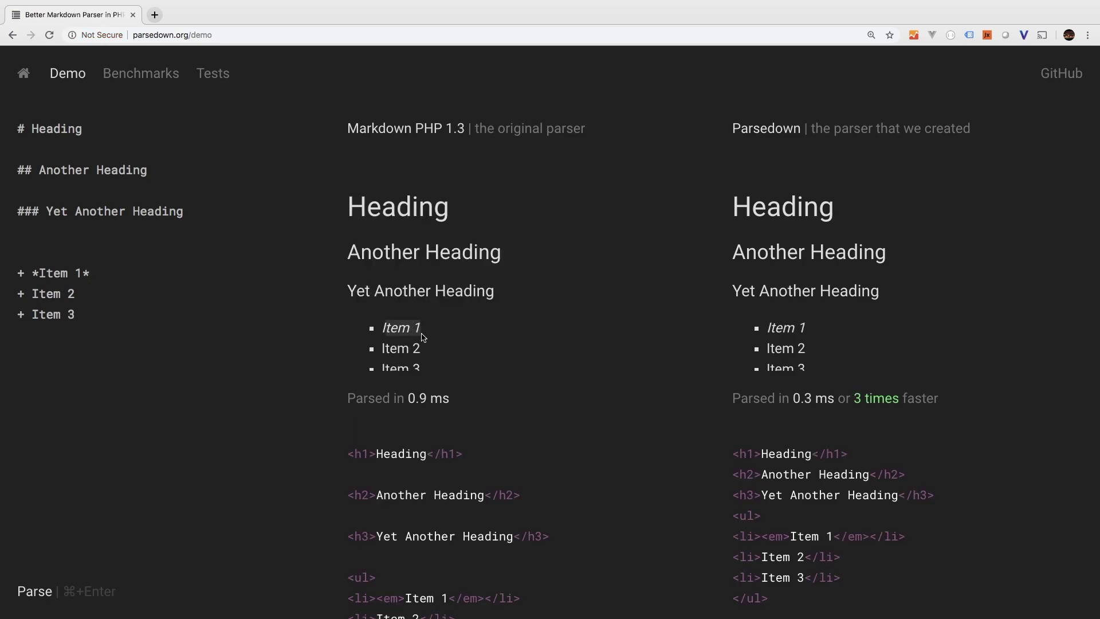
Wrap Item 2 in double asterisks so it renders in bold
click(34, 294)
text(**)
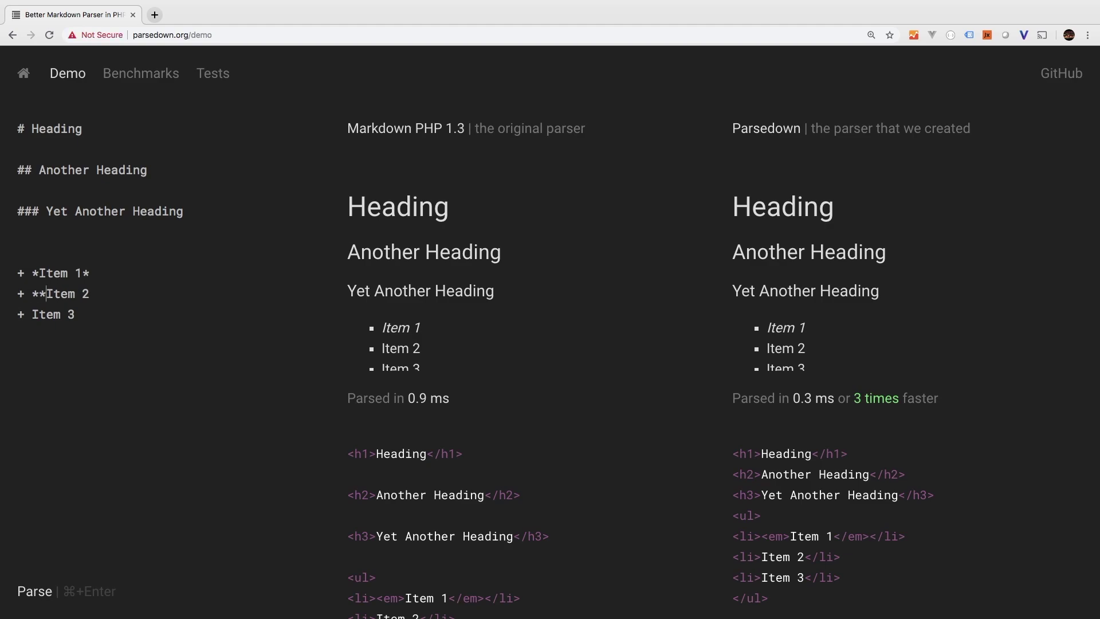
click(101, 296)
text(**)
key(super+Return)
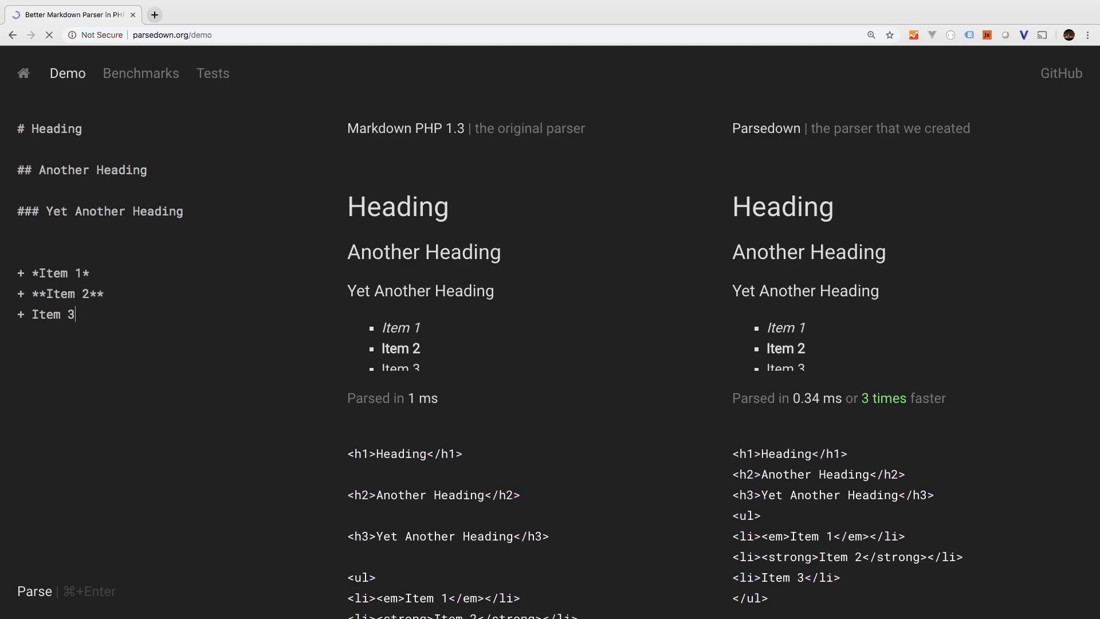
scroll(423, 337, down, 1)
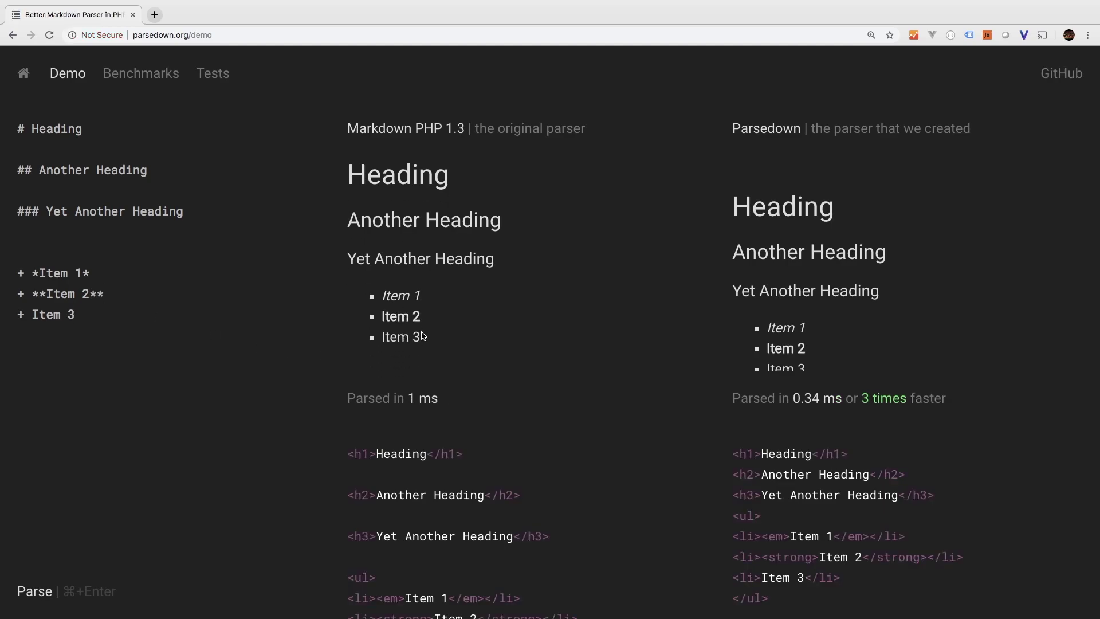
double_click(395, 309)
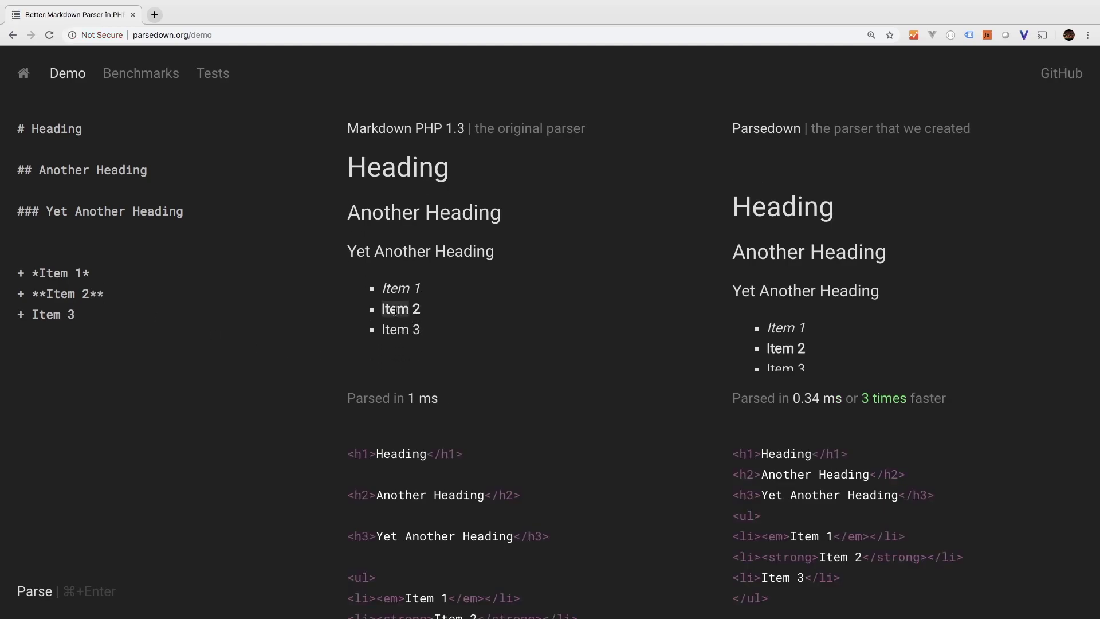
Change the third line to '***Item 3***' so it renders bold italic
click(33, 315)
text(***Item 3)
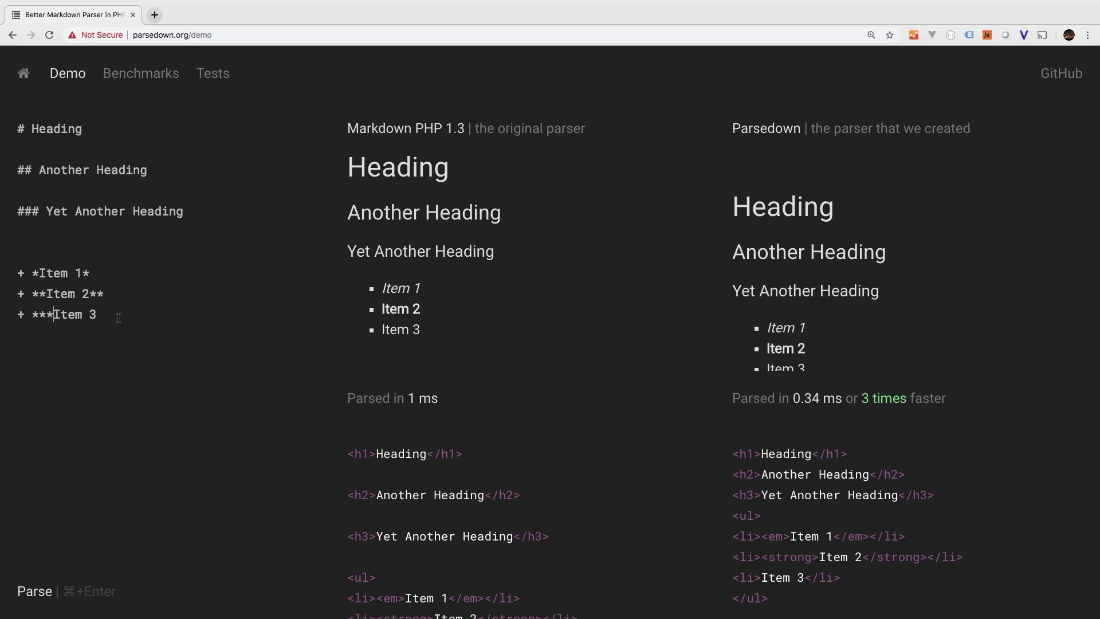
text(***)
key(super+Return)
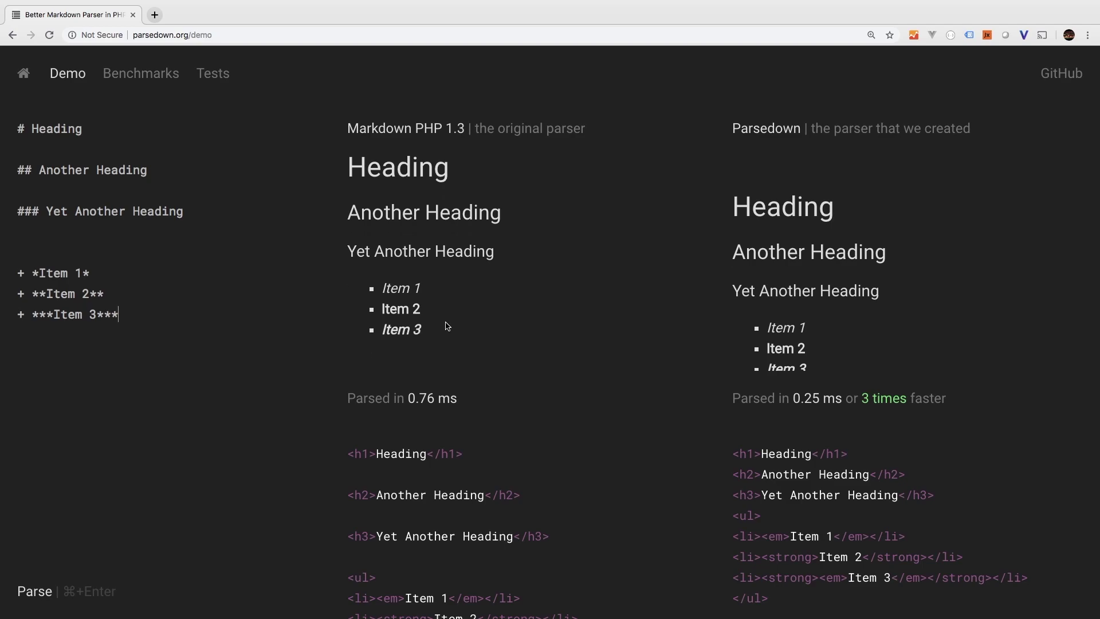
drag(423, 330, 380, 330)
Delete all the markdown and re-parse the empty editor
click(189, 418)
key(super+a)
key(BackSpace)
key(super+Return)
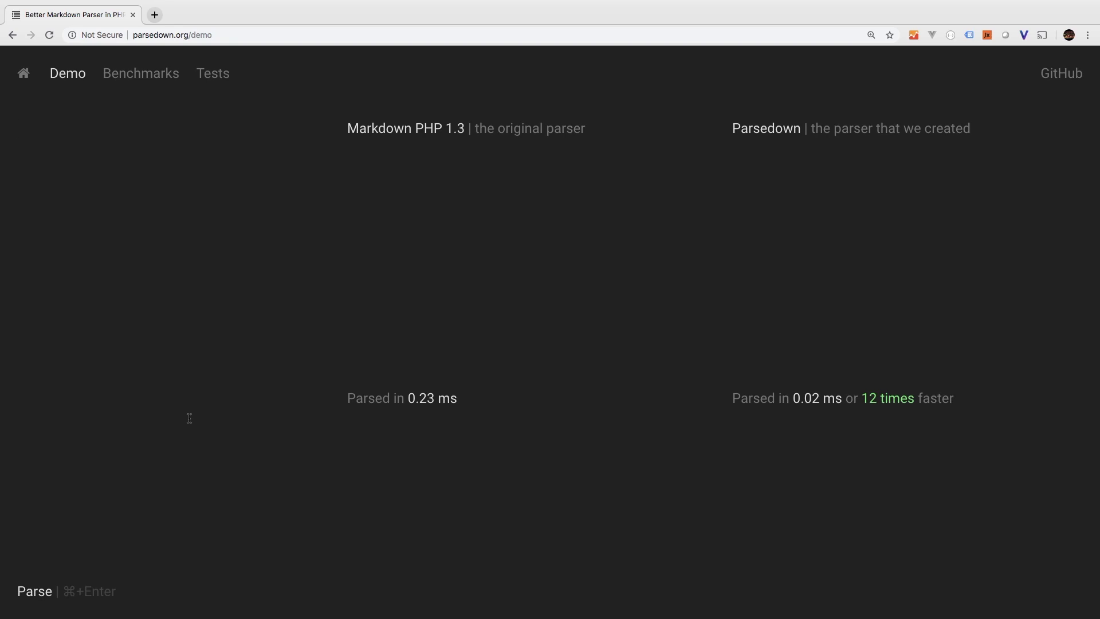
Type '> Your quote', render it, and inspect the quote text and its blockquote HTML
text(> Your quote)
key(super+Return)
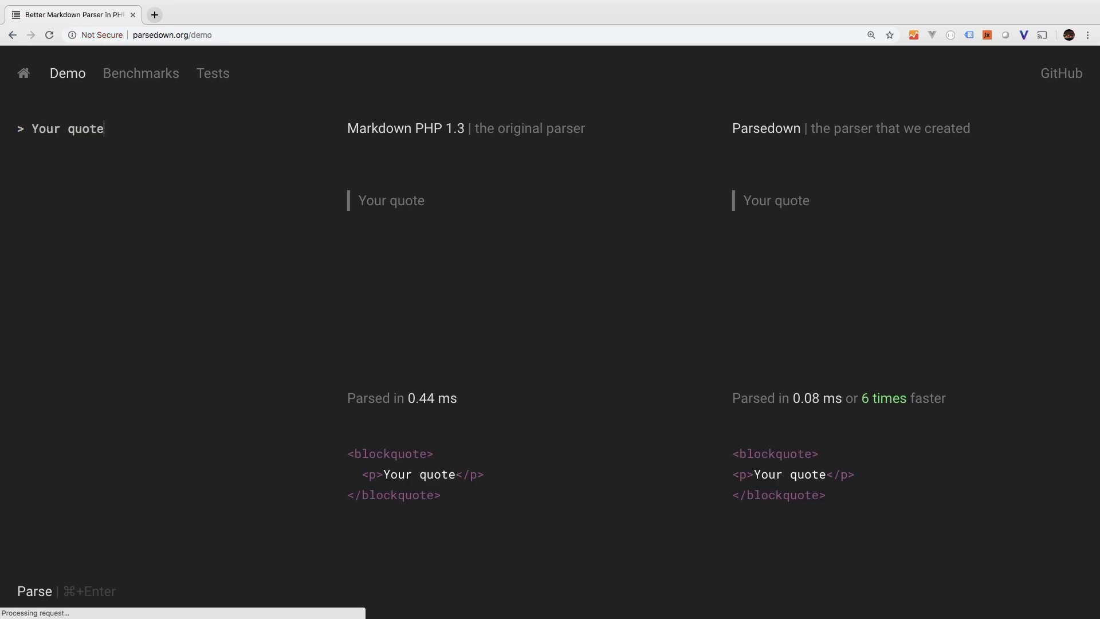
drag(429, 202, 367, 202)
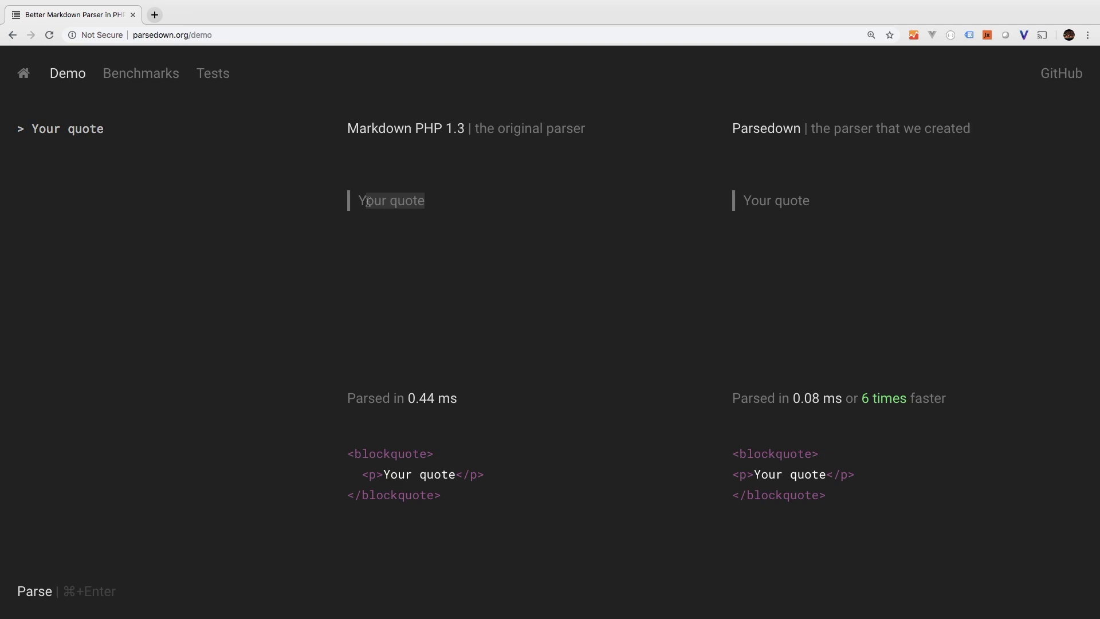
click(368, 201)
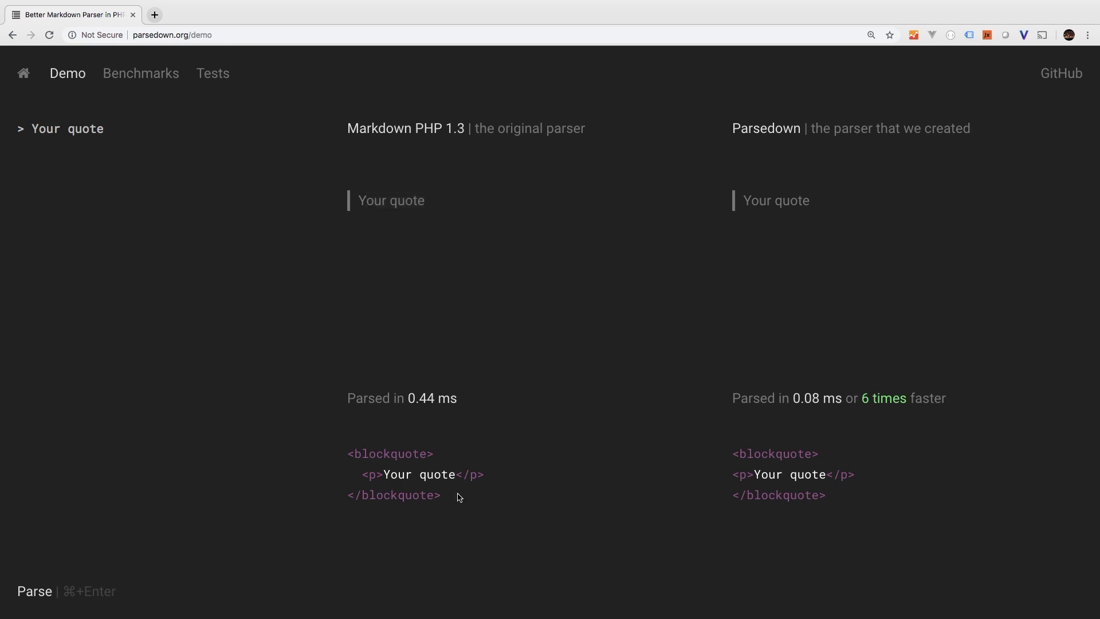
drag(452, 496, 347, 453)
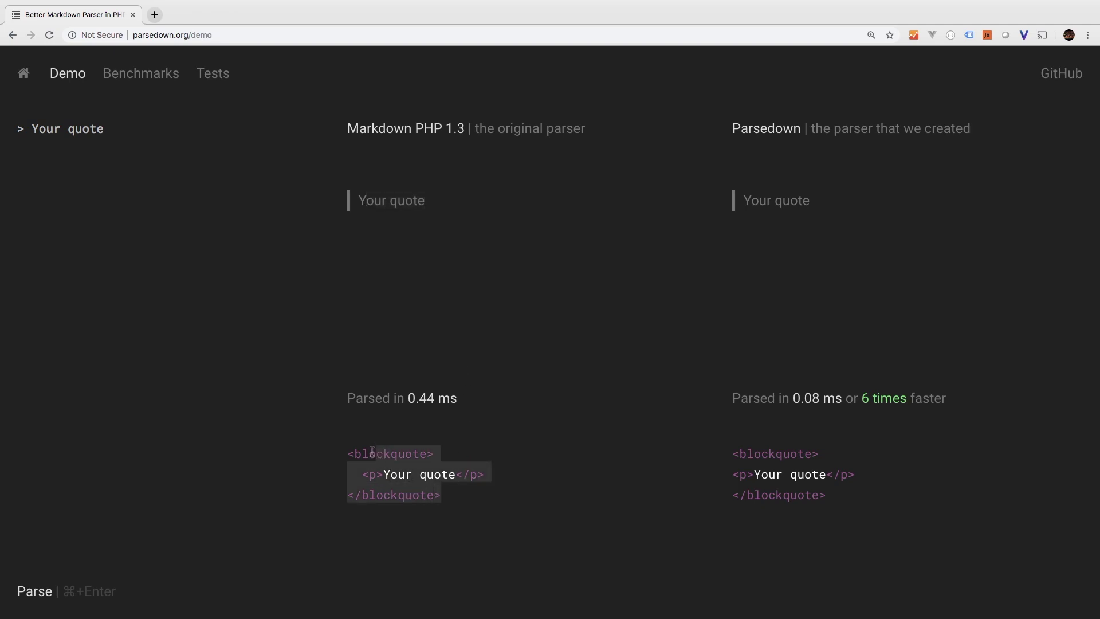
Add a ```php fenced block with <?php and $variable = 'Cool!'; and render it
click(168, 260)
key(Return)
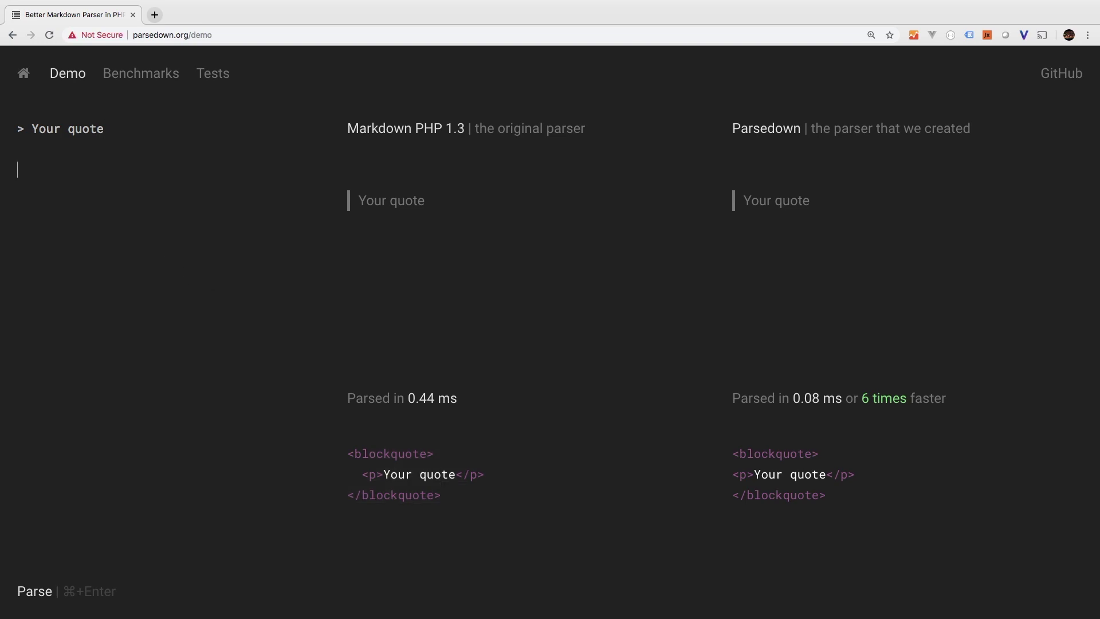
text(```php)
key(Return)
text(<?)
text(php  )
text($variable)
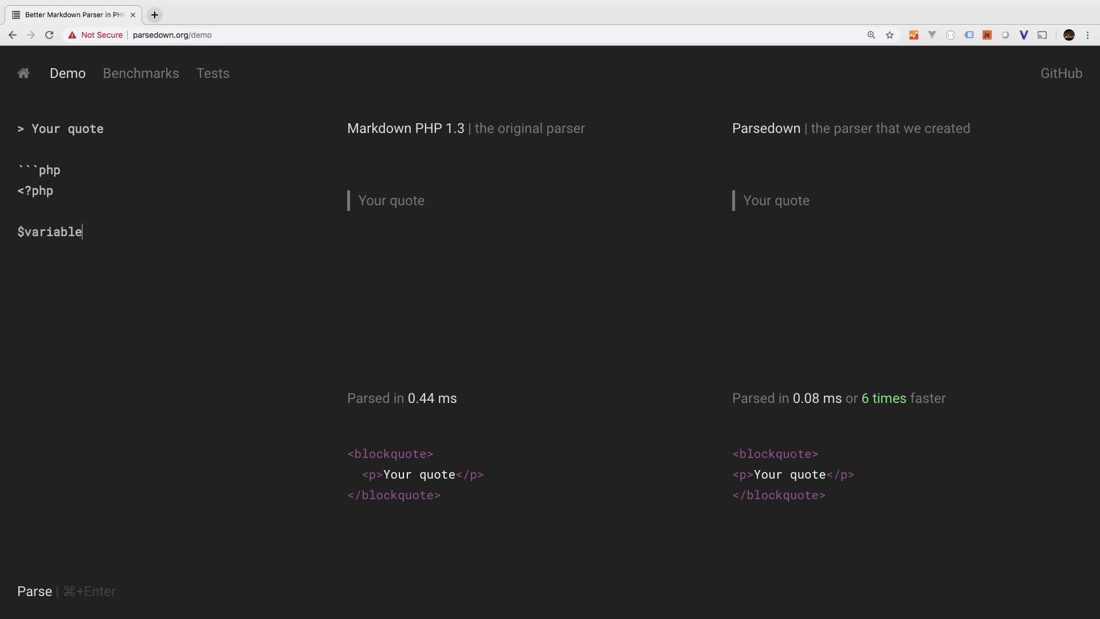
text( = )
text('C)
text(ool!';  )
text(```)
key(super+Return)
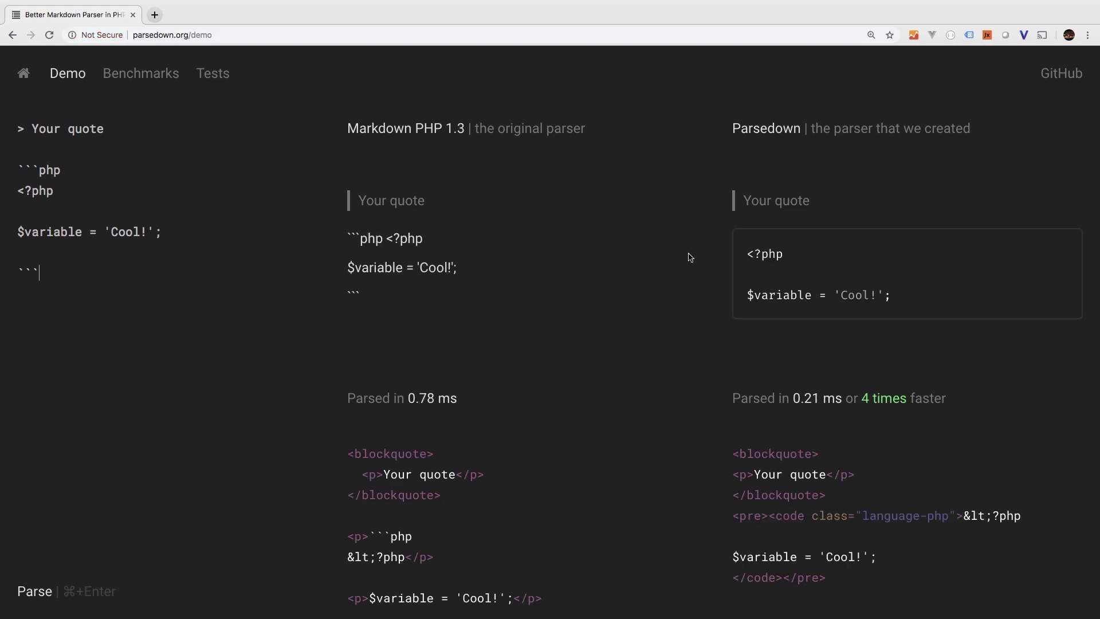
drag(757, 253, 811, 296)
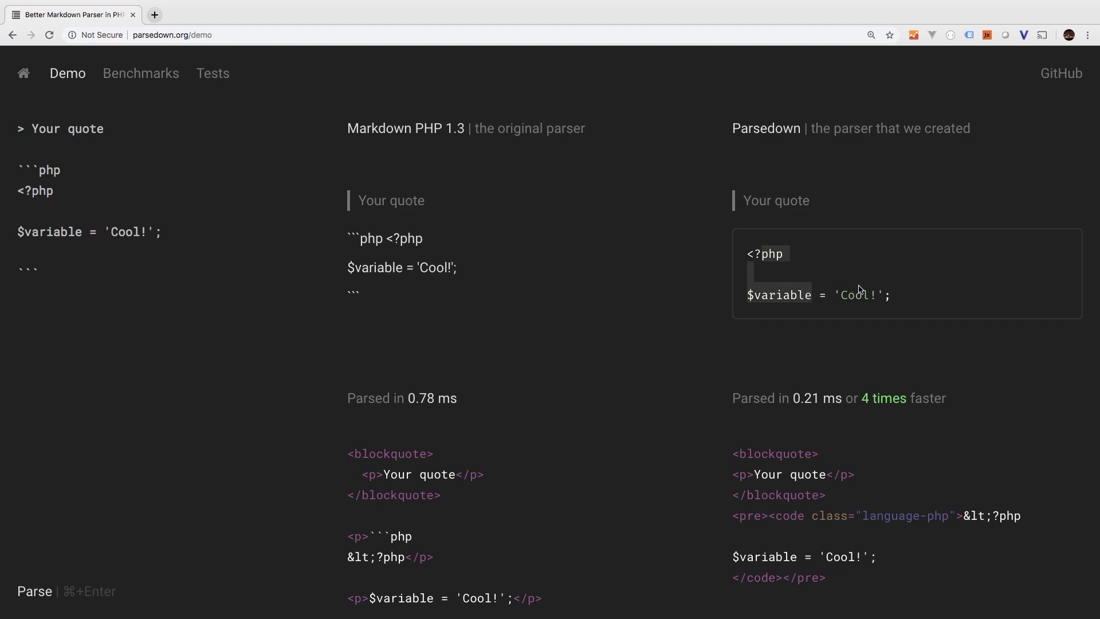
Remove the fence's php label, re-parse, then restore 'php' and re-parse again
click(80, 175)
key(BackSpace)
key(BackSpace)
key(BackSpace)
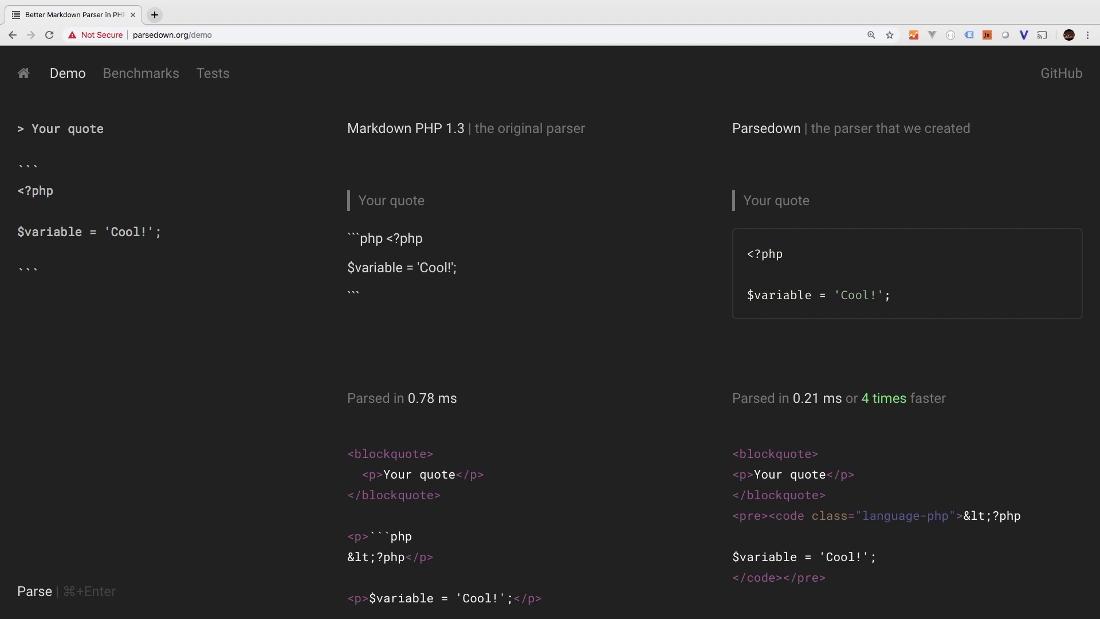
key(super+Return)
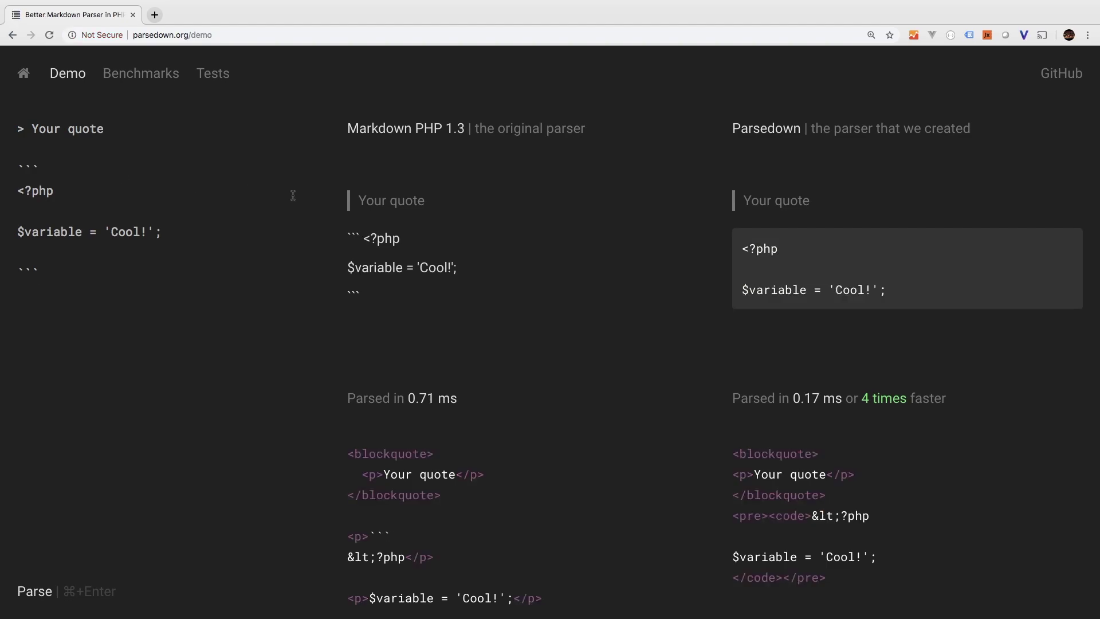
key(Down)
key(Down)
key(Down)
key(Down)
key(Down)
text(php)
key(super+Return)
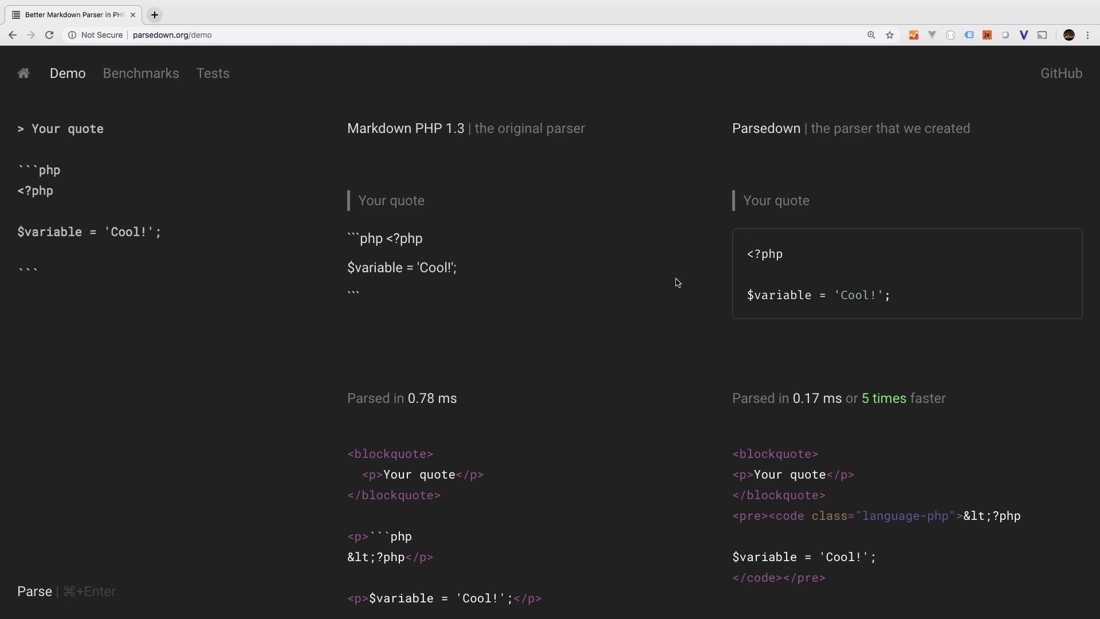
Highlight the $variable = 'Cool!' line in Parsedown's output, then return to the parsedown.org home page
drag(793, 298, 881, 299)
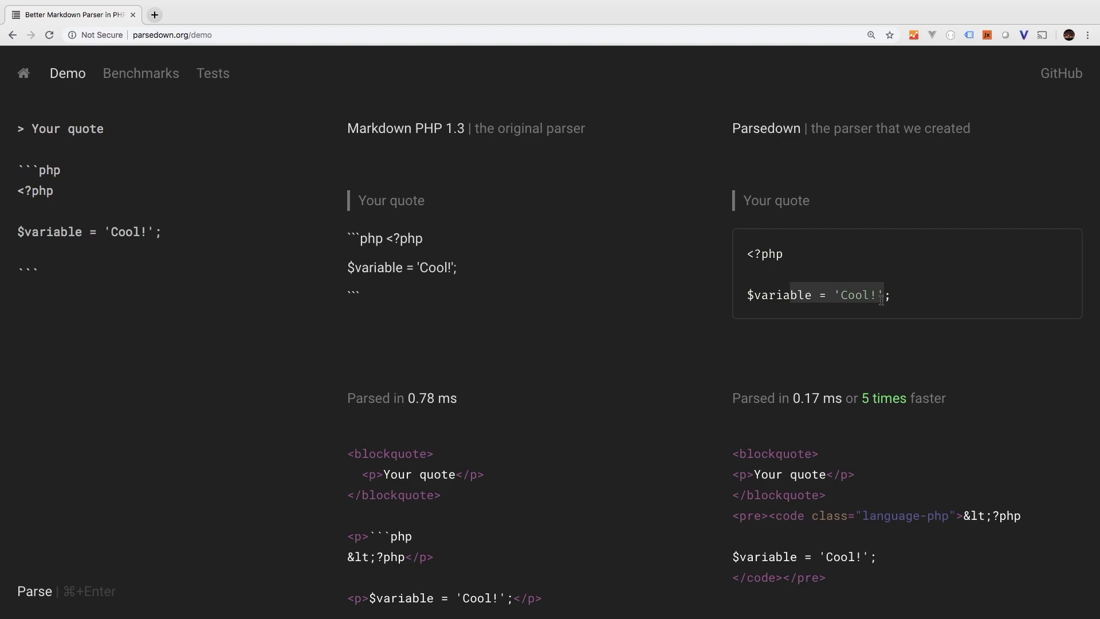
click(27, 74)
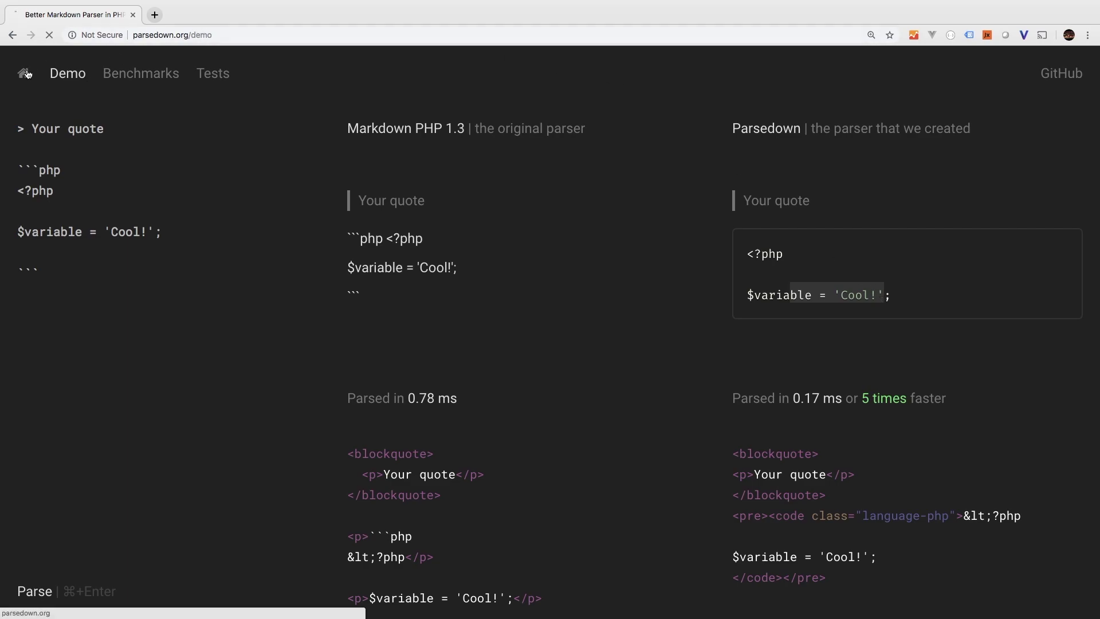